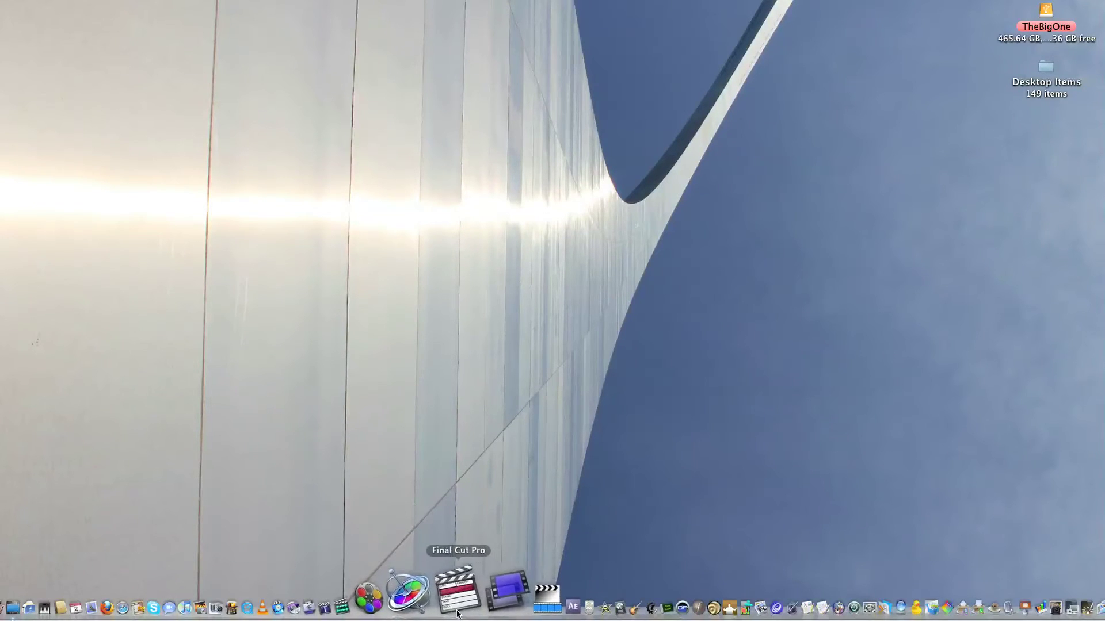
Bring Final Cut Pro forward and preview the H4n Audio files and wave lineup parts 1 and 2
left_click(457, 598)
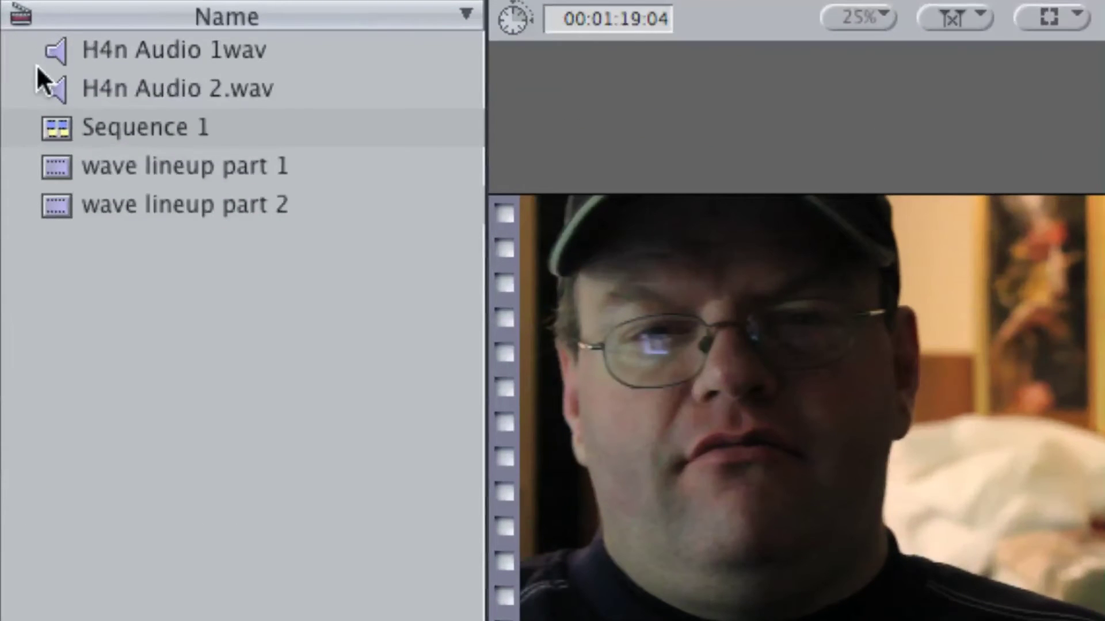
left_click(17, 63)
left_click(116, 103)
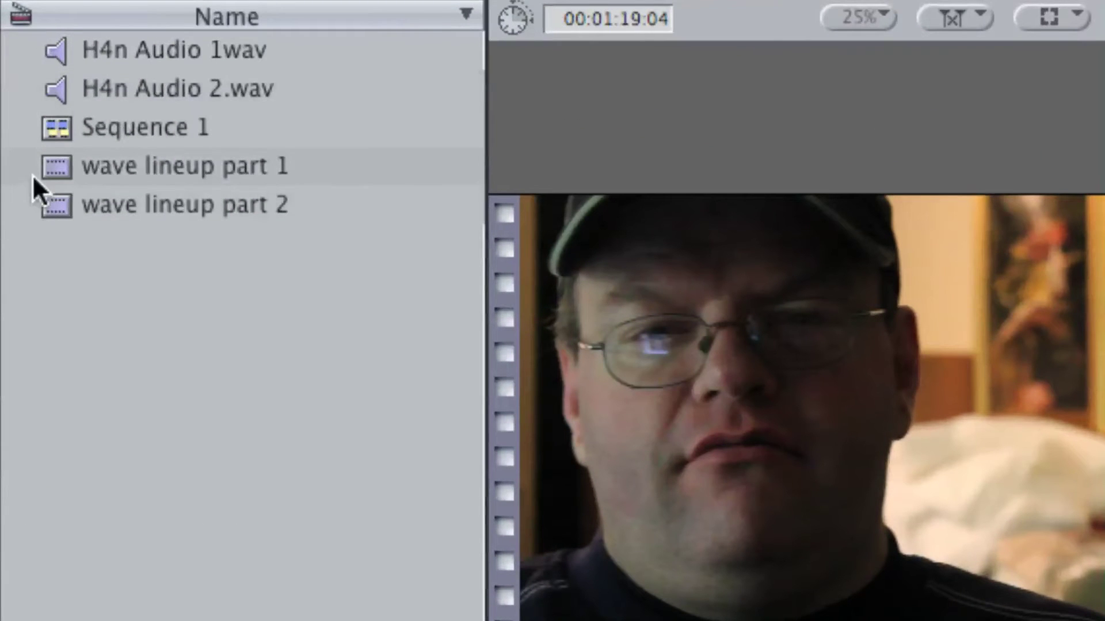
left_click(77, 201)
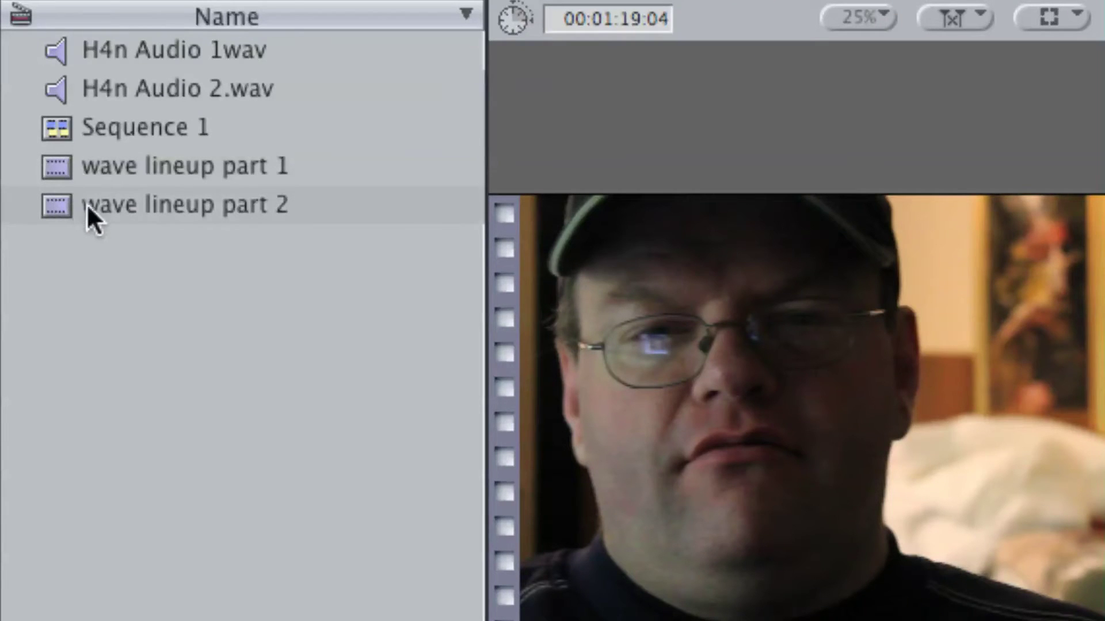
left_click(112, 177)
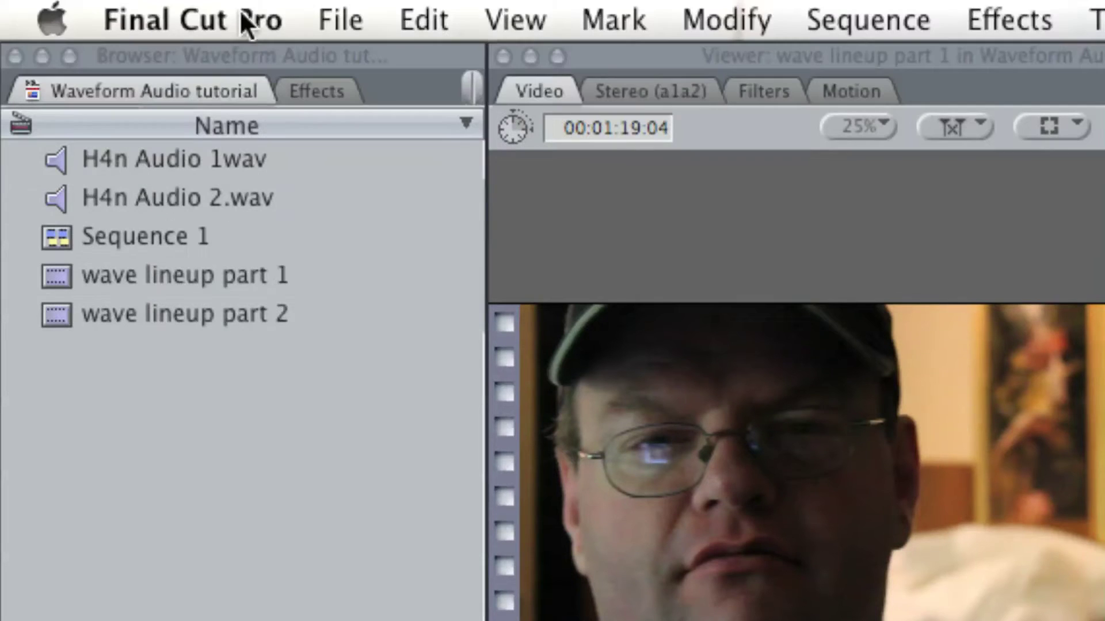
left_click(123, 189)
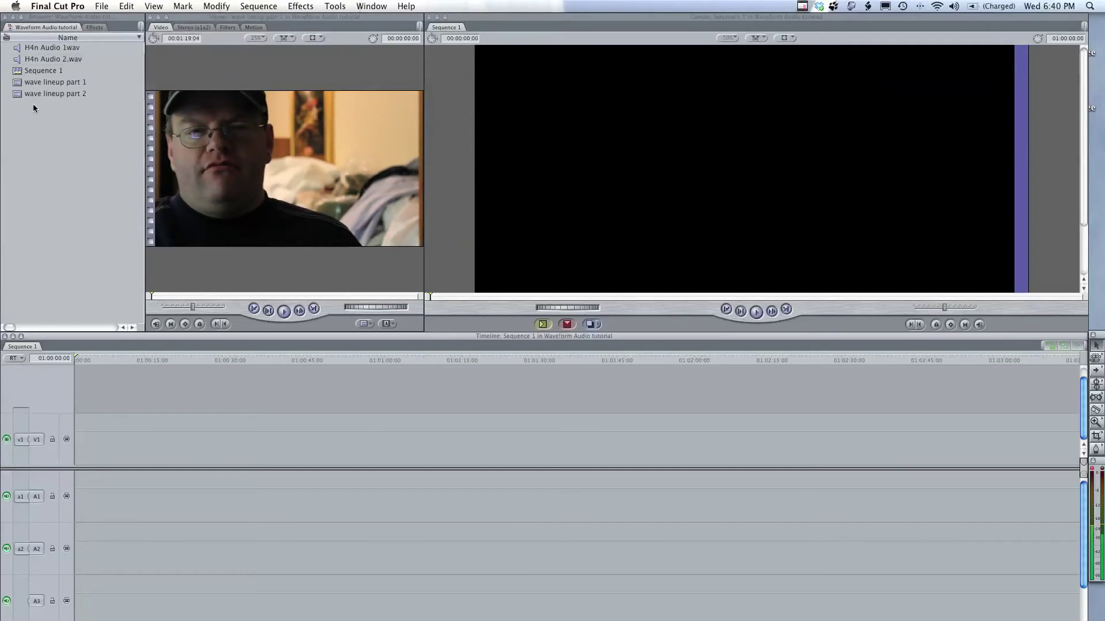
Place wave lineup part 1 at the sequence start with part 2 directly after it
left_click_drag(35, 82, 99, 538)
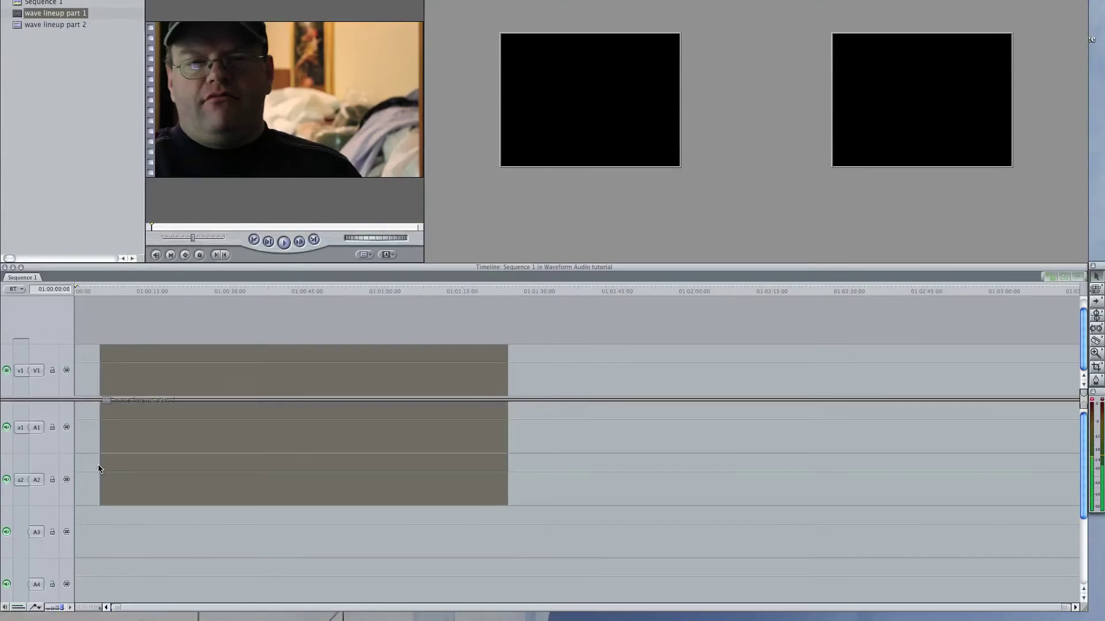
left_click_drag(99, 469, 84, 469)
left_click_drag(55, 24, 272, 142)
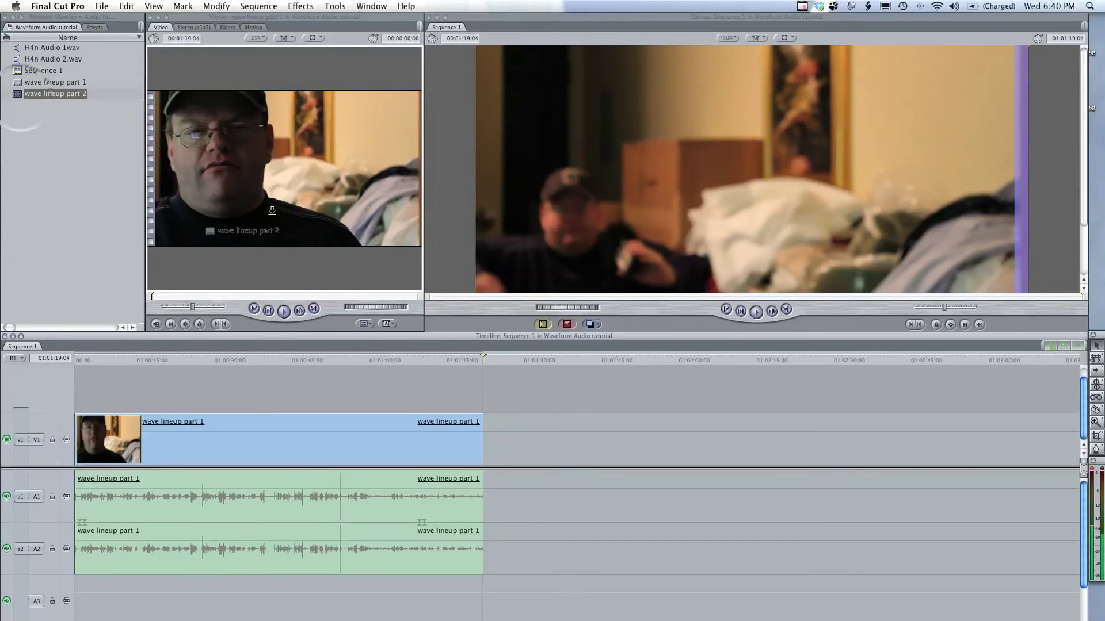
left_click_drag(273, 211, 495, 457)
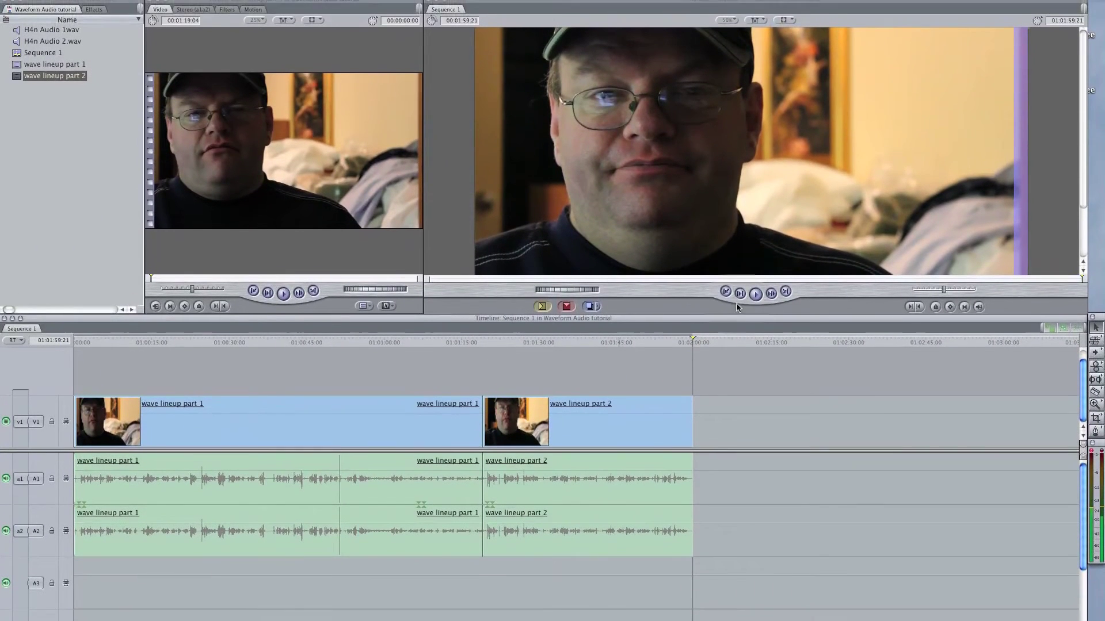
key("Up")
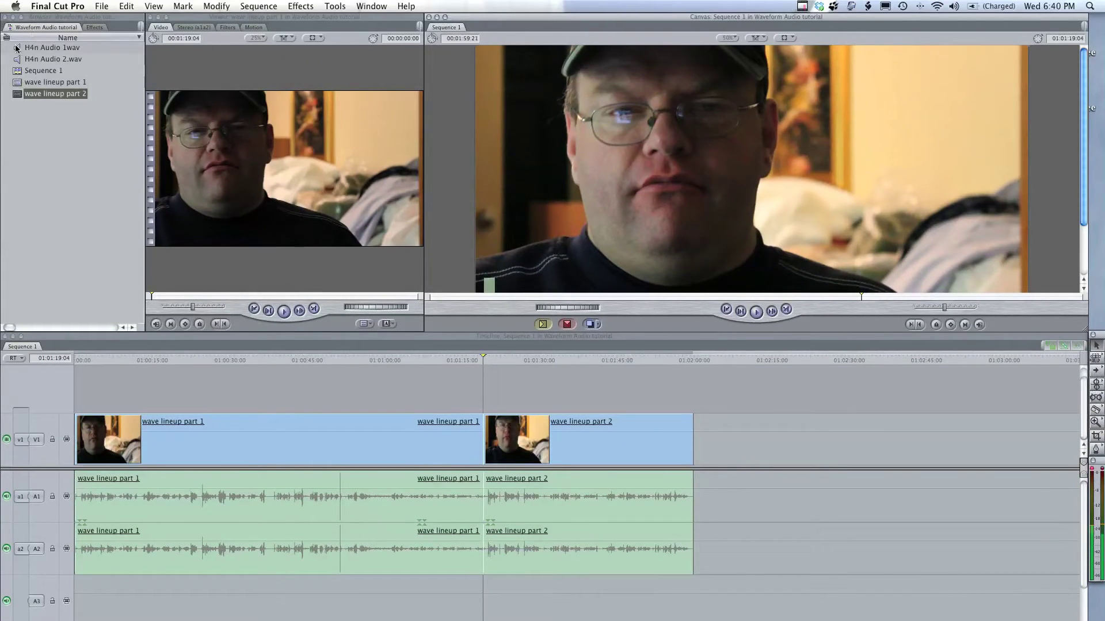
Add H4n Audio 1.wav on tracks A3–A4 under part 1 and roughly align its waveform
left_click_drag(17, 48, 119, 569)
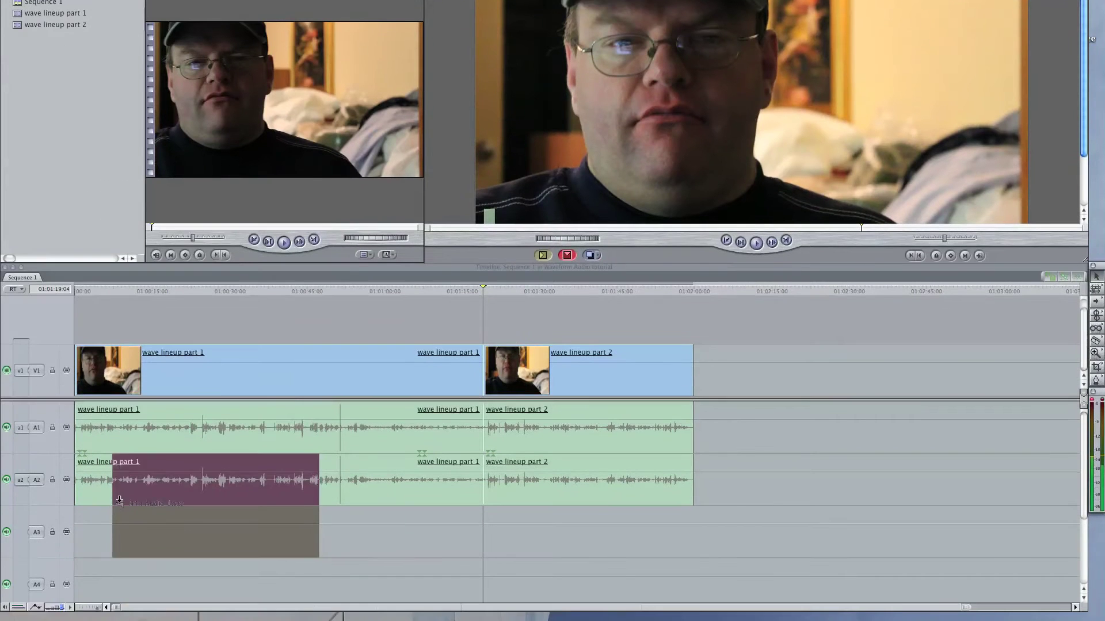
left_click_drag(119, 500, 137, 544)
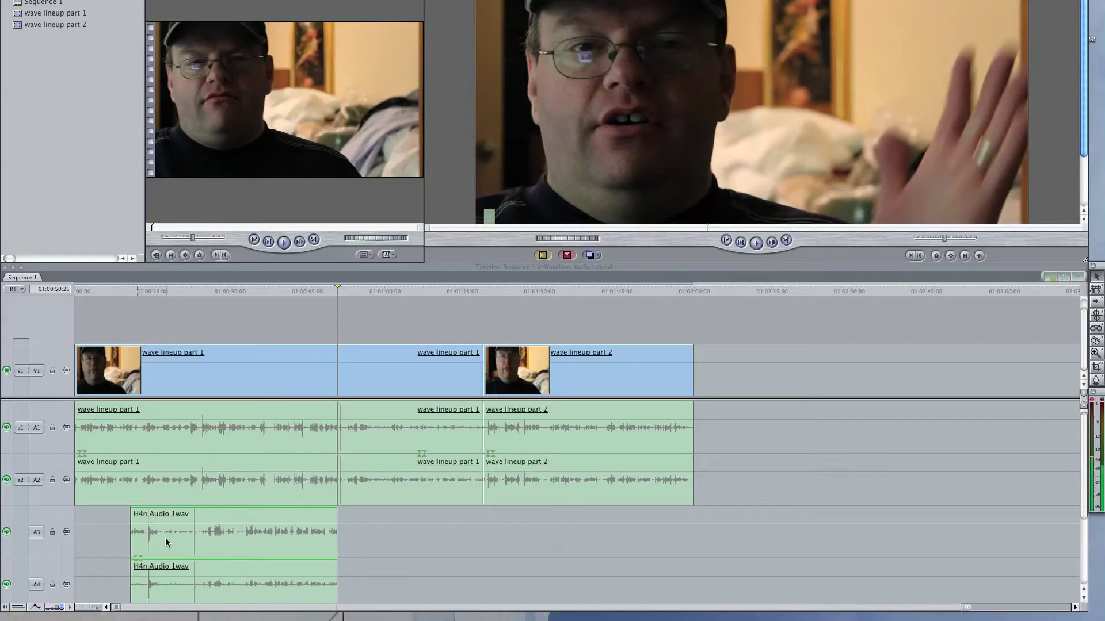
left_click_drag(168, 537, 248, 544)
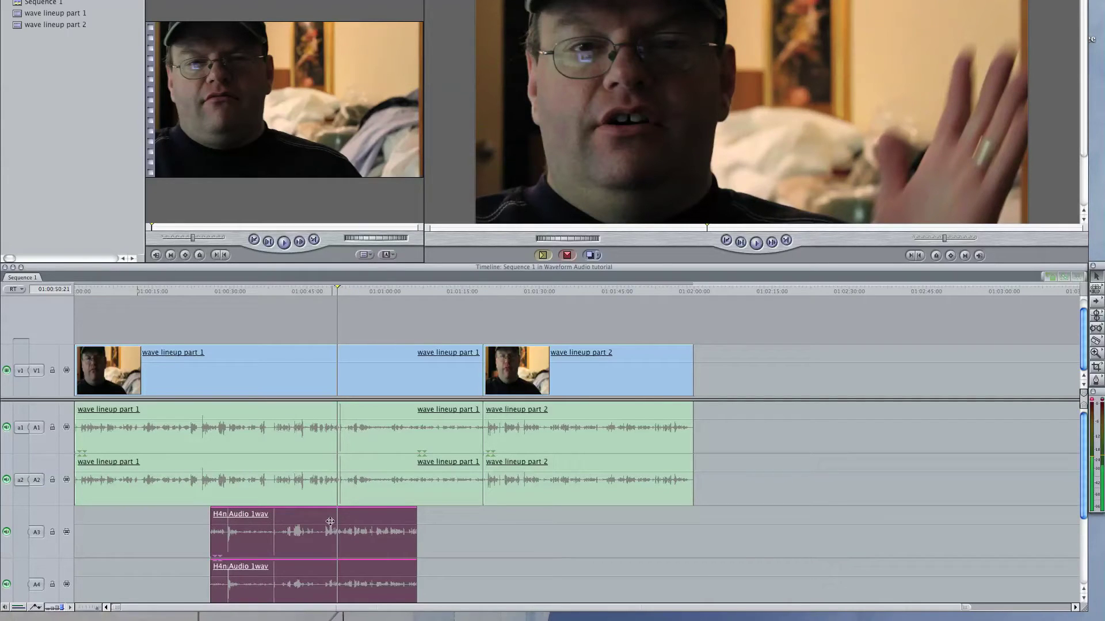
left_click_drag(289, 538, 180, 538)
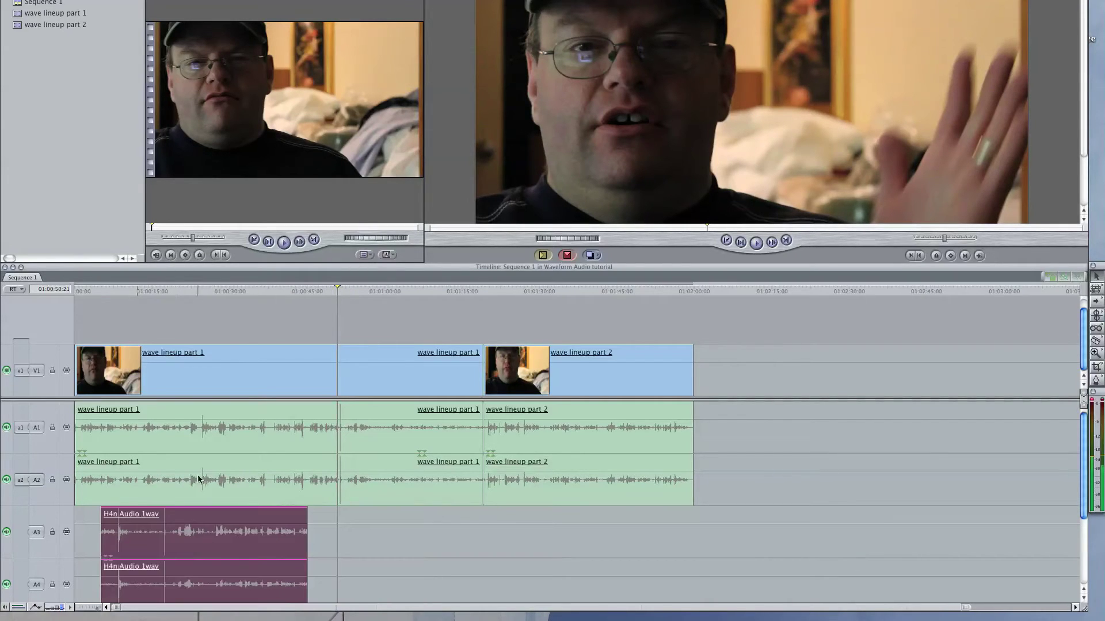
Play back from an audio spike and shift the recorder clip about 2 seconds later to sync
mouse_move(336, 292)
left_mouse_down()
mouse_move(324, 295)
mouse_move(330, 312)
left_mouse_up()
key("space")
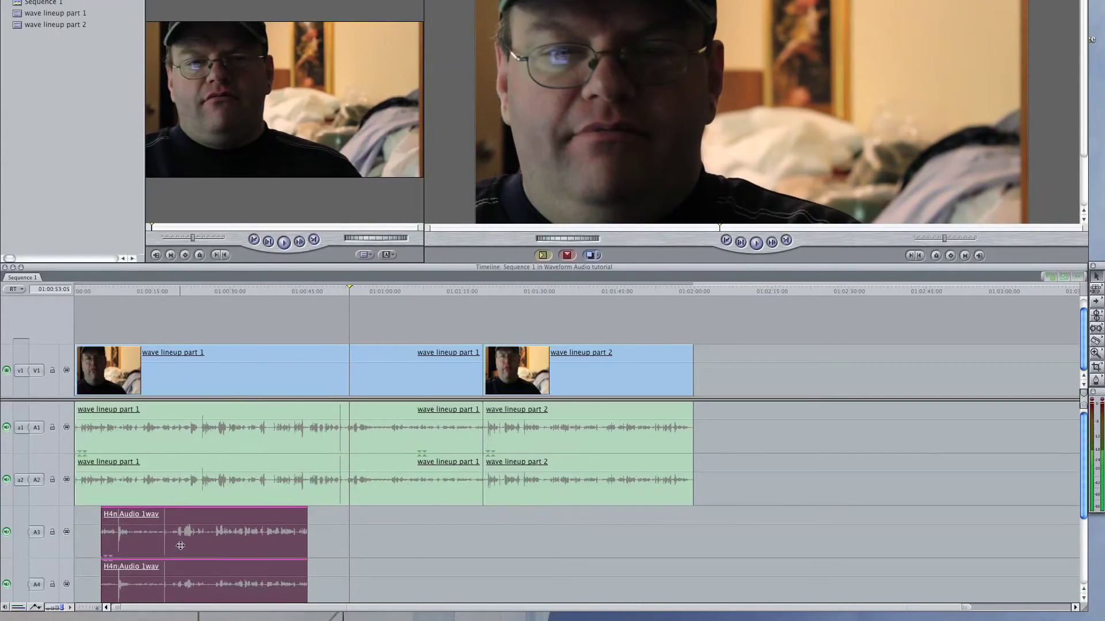
left_click_drag(183, 557, 354, 544)
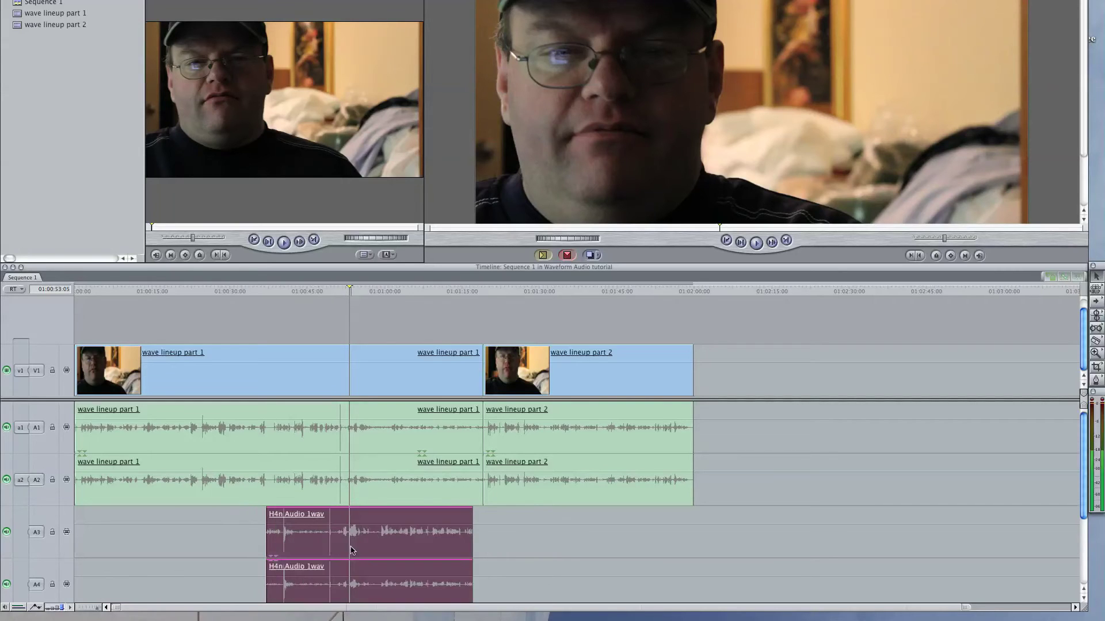
left_click_drag(117, 608, 218, 605)
left_click_drag(117, 607, 486, 607)
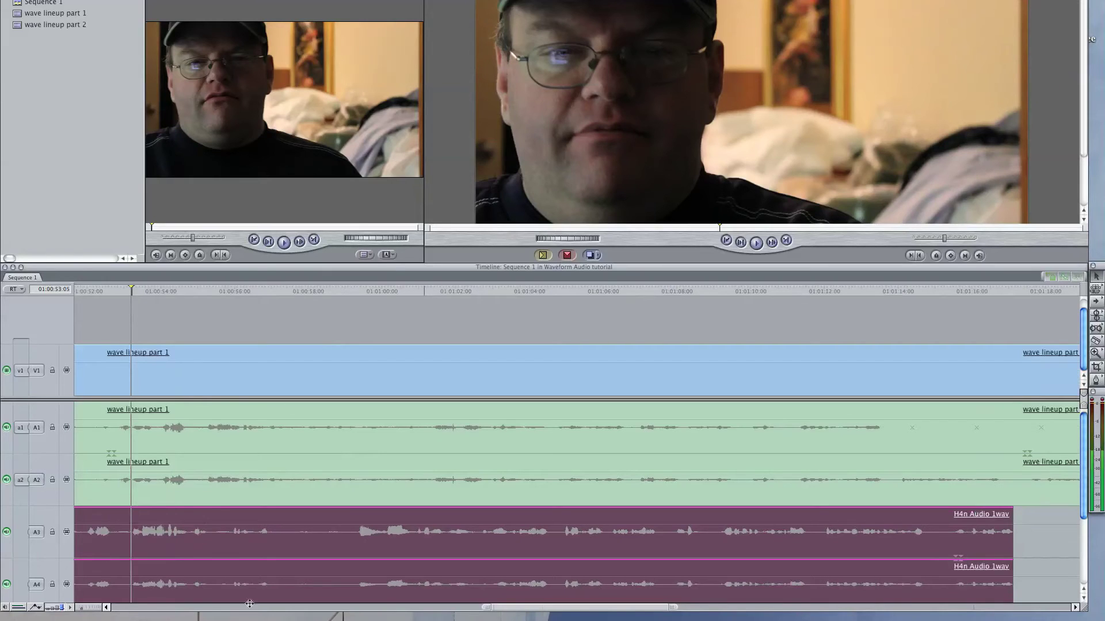
left_click_drag(257, 549, 330, 549)
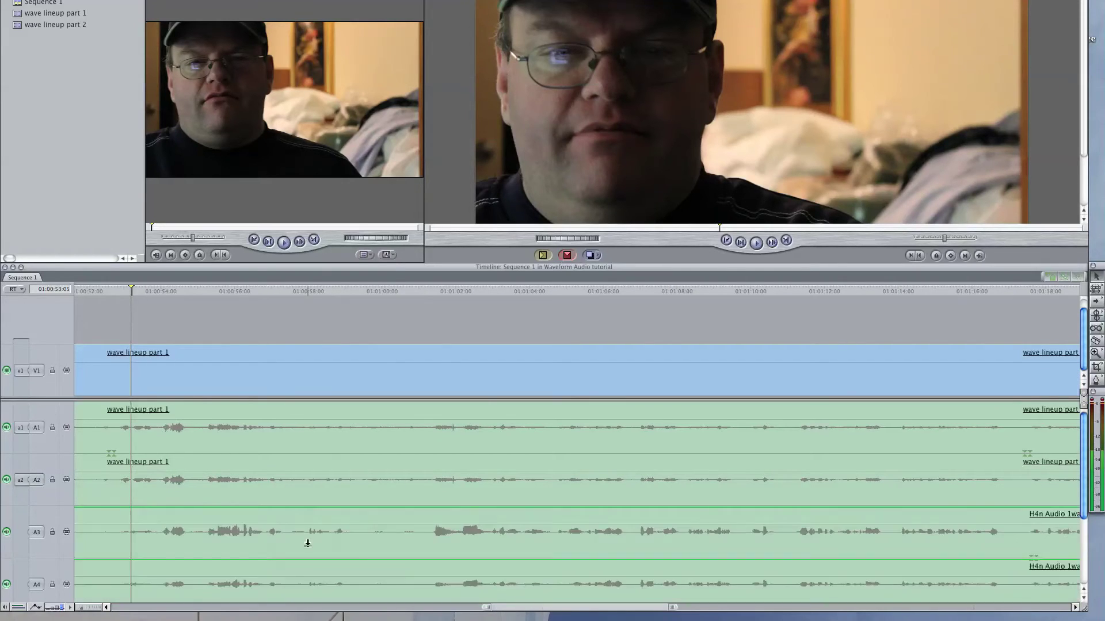
left_click(309, 542)
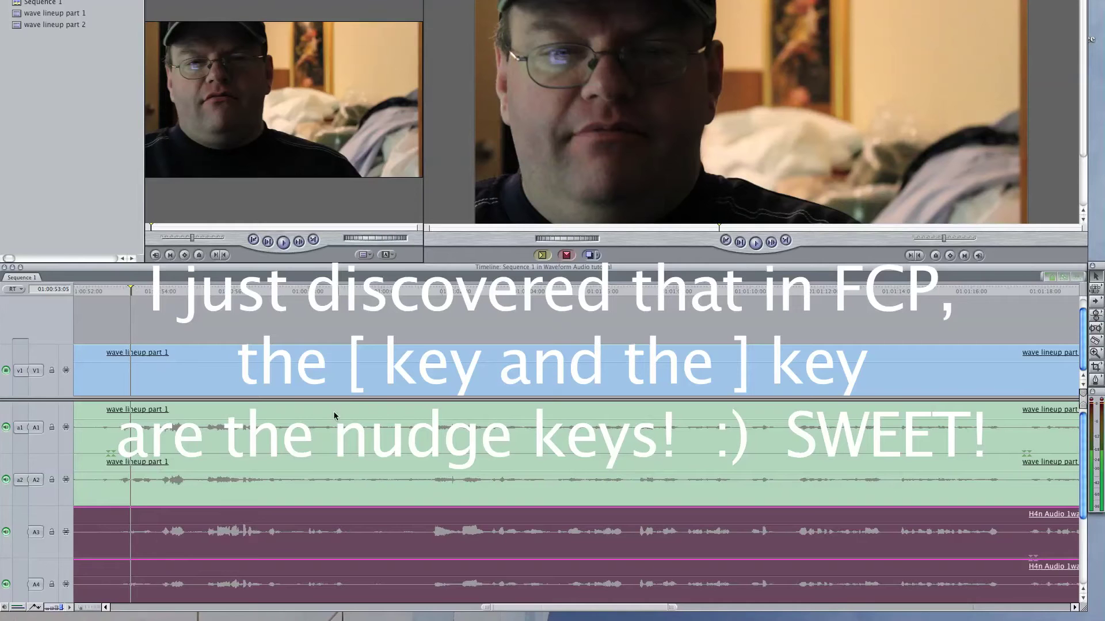
left_click_drag(488, 608, 292, 606)
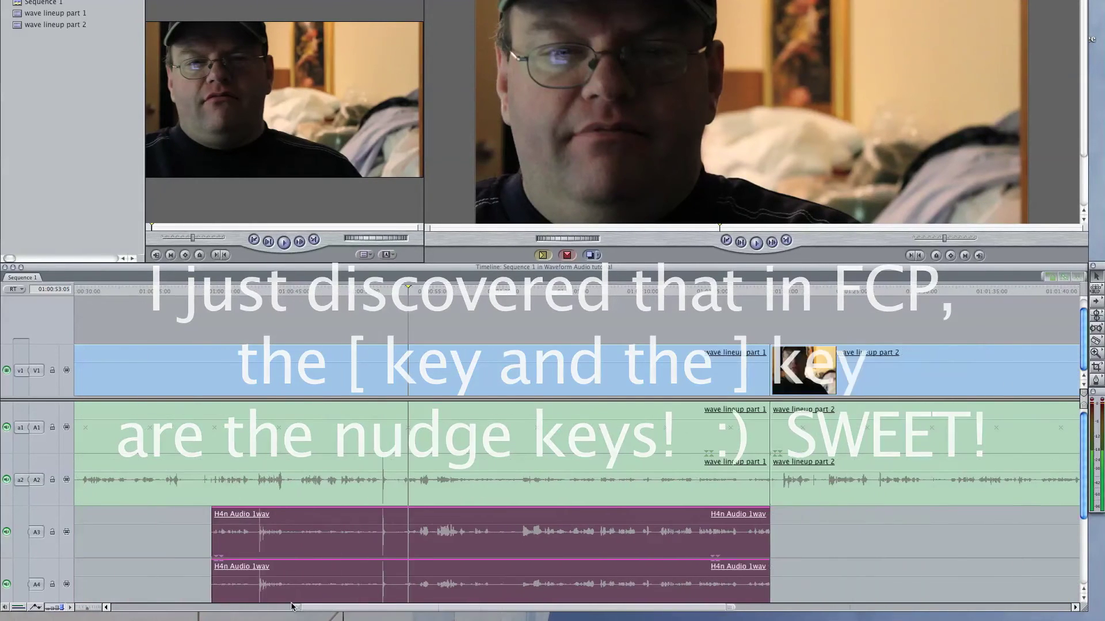
left_click_drag(406, 291, 370, 291)
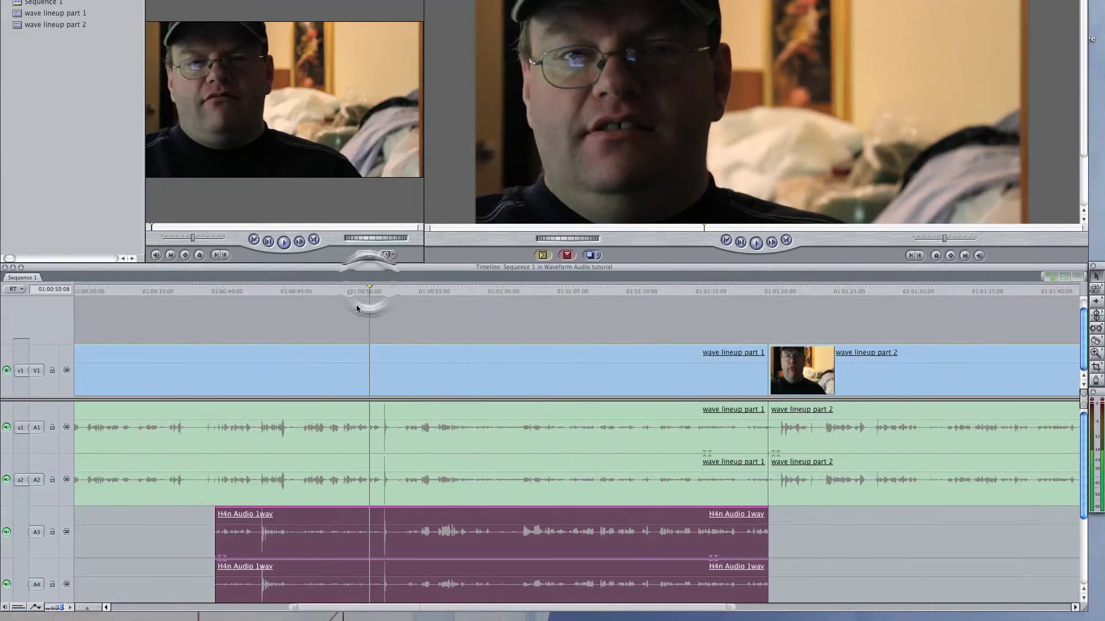
left_click(357, 292)
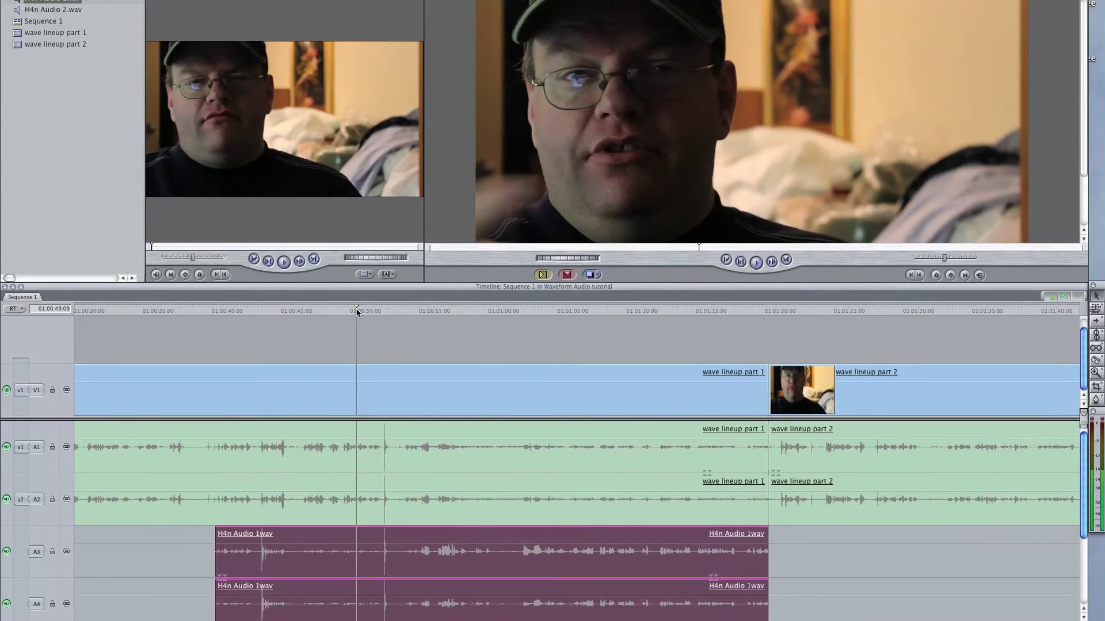
key("space")
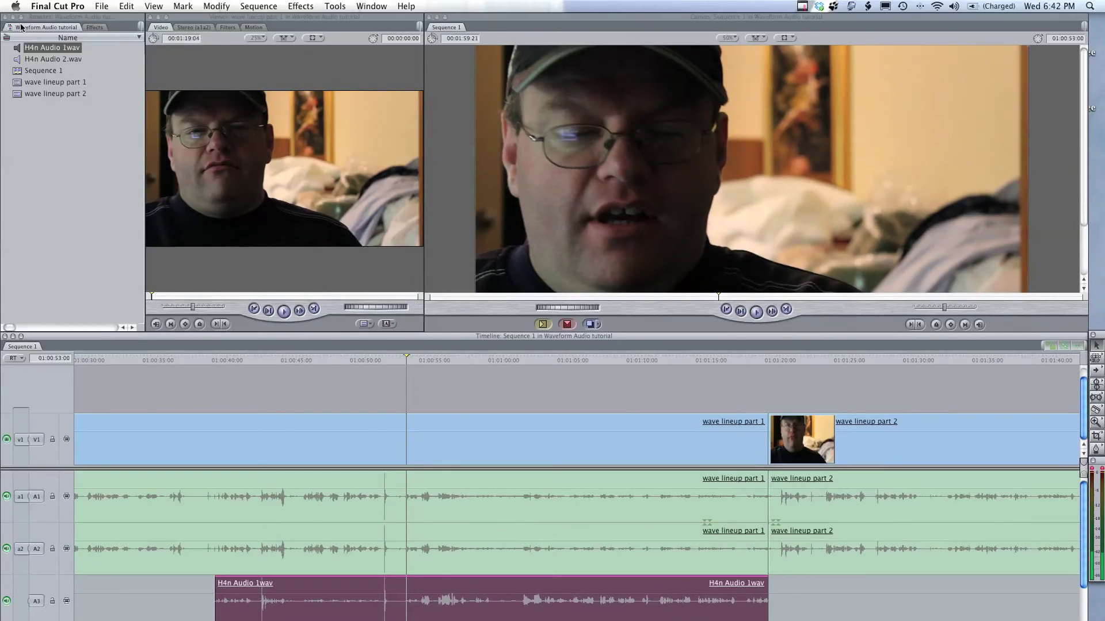
Put H4n Audio 2.wav on A3–A4 under part 2 and add Cross Fade (+3dB) at the recorder and camera clip ends
left_click_drag(52, 58, 768, 617)
mouse_move(768, 550)
left_mouse_down()
mouse_move(821, 538)
mouse_move(775, 542)
left_mouse_up()
right_click(777, 541)
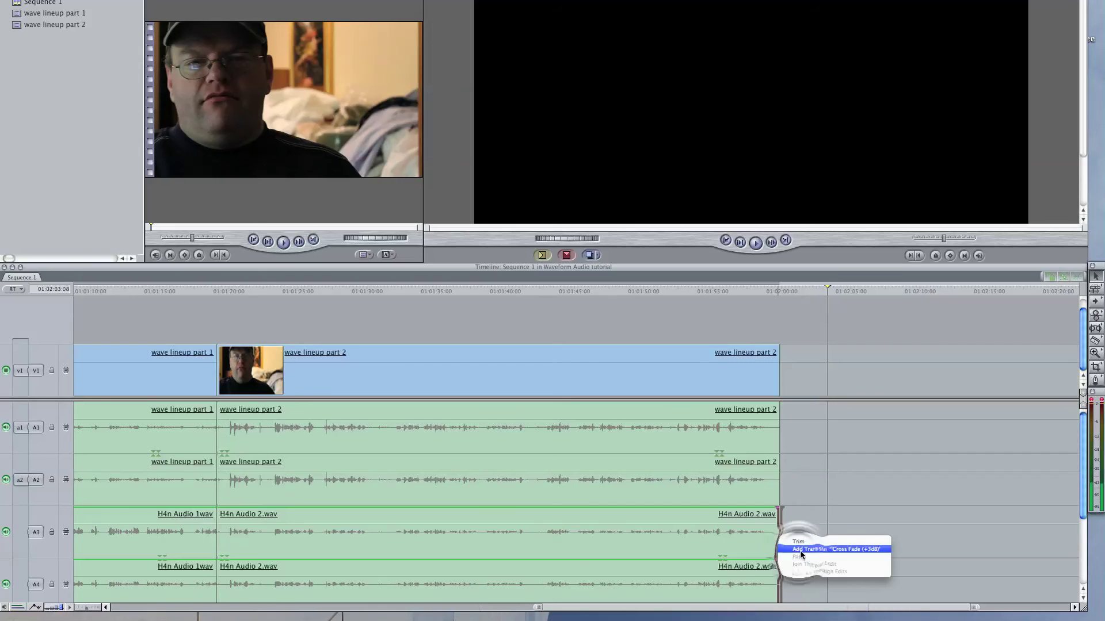
left_click(825, 542)
right_click(777, 379)
left_click(827, 382)
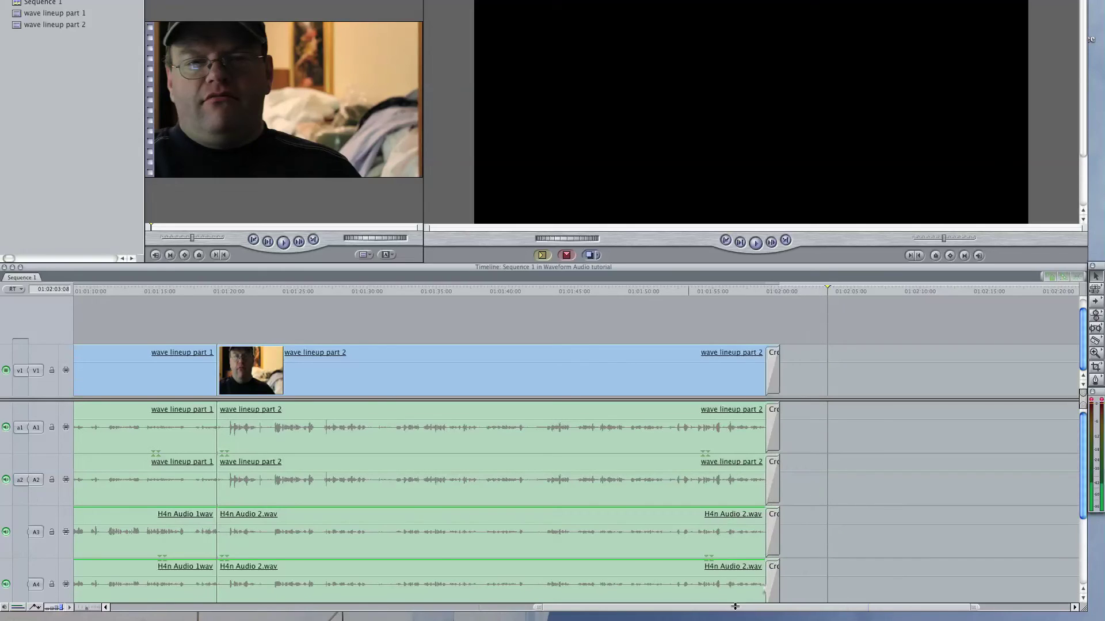
left_click(513, 608)
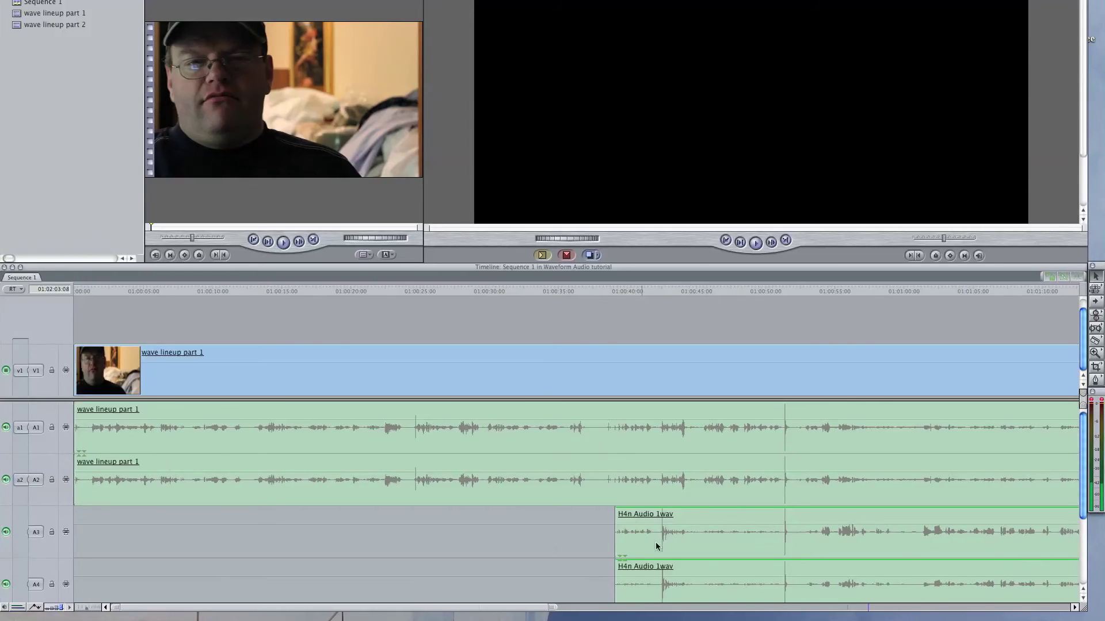
Turn off audio on camera tracks A2 and A1, then play back from about 01:00:48
left_click(6, 479)
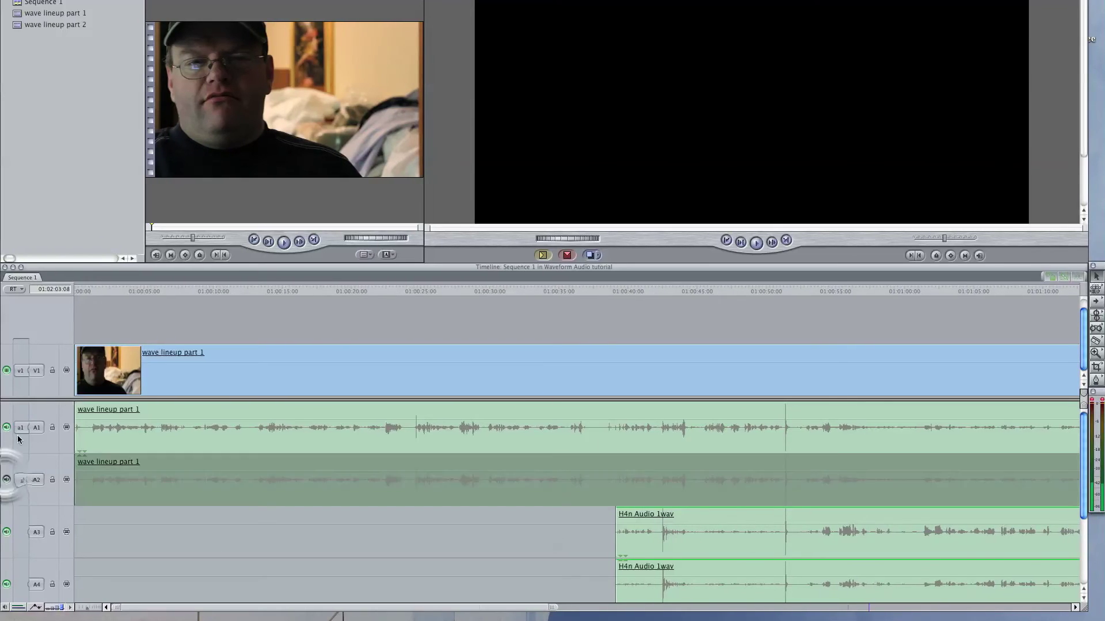
left_click(7, 427)
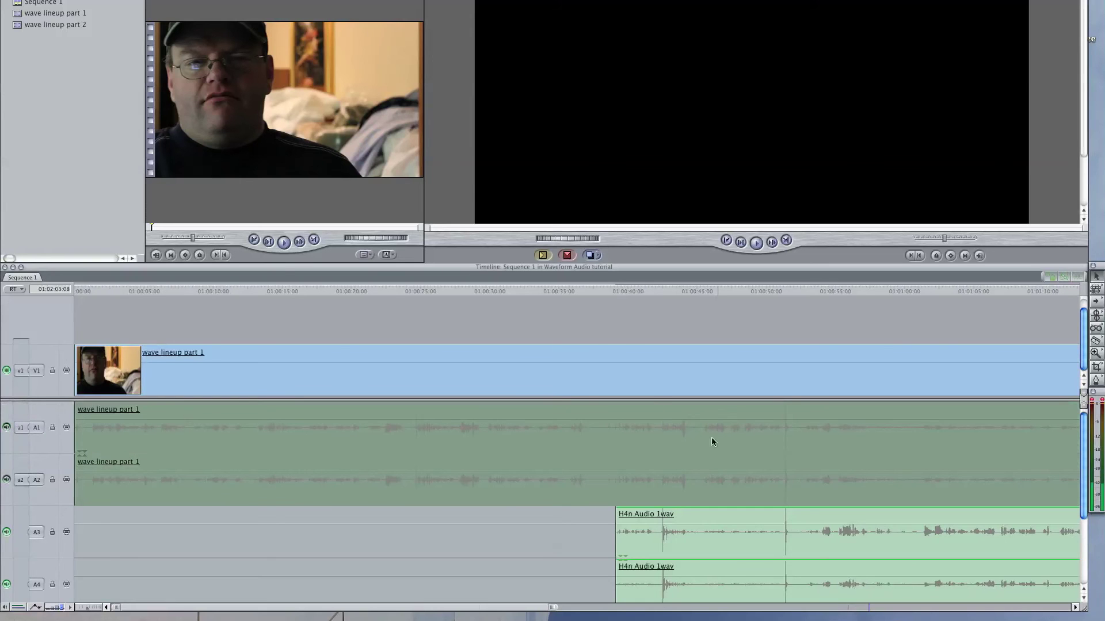
left_click(749, 294)
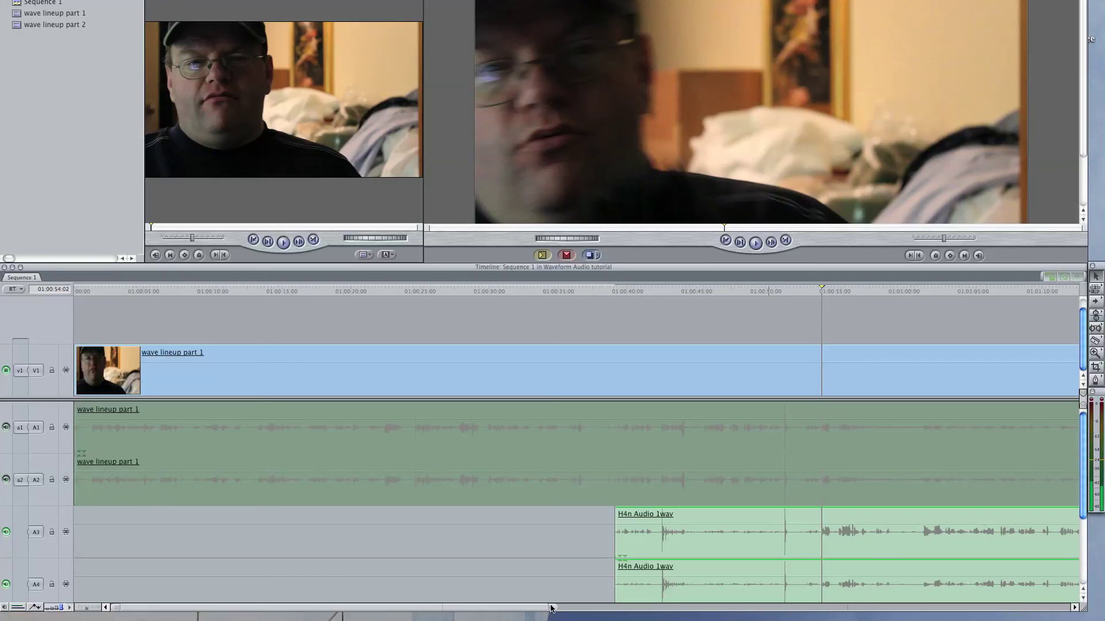
left_click_drag(551, 608, 920, 606)
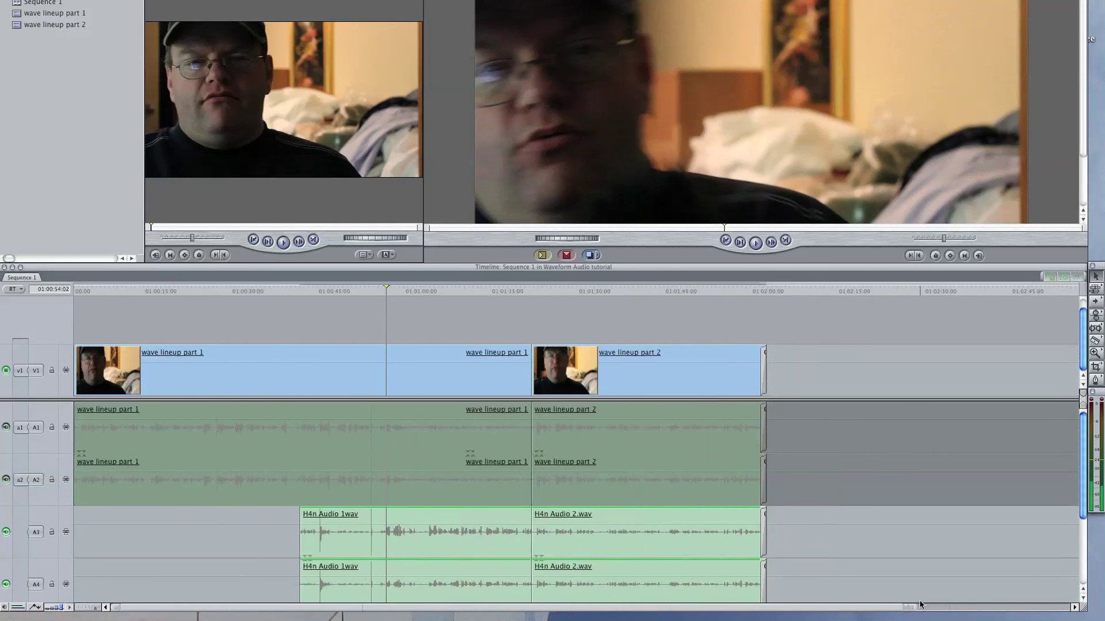